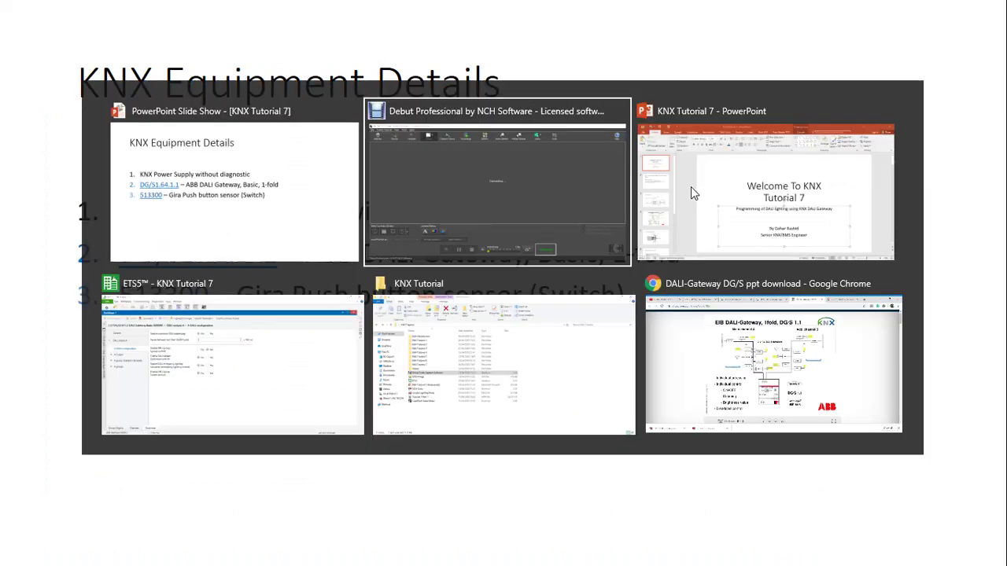
Switch from the other open windows back to the ETS5 project window.
{"action": "key", "text": "Tab"}
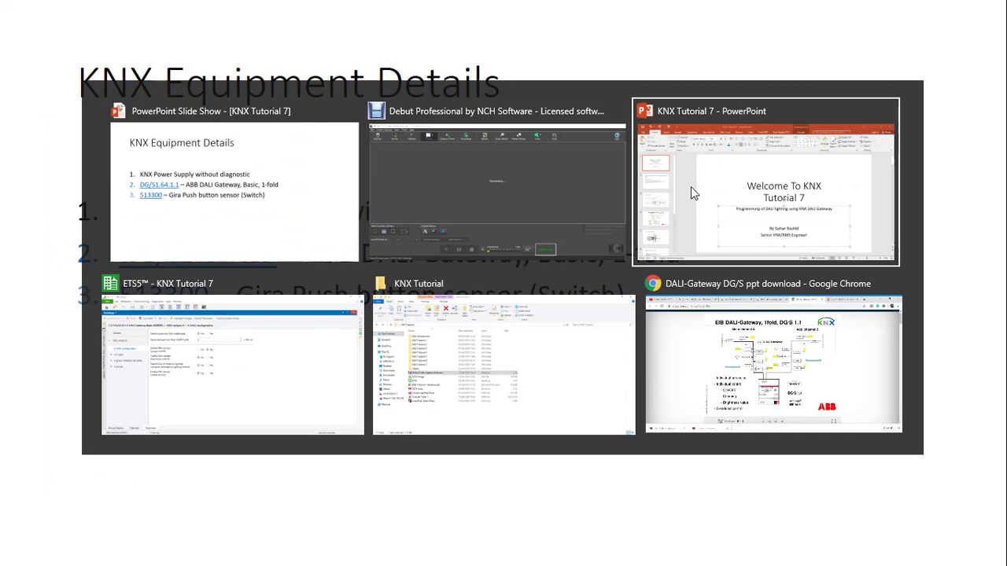
{"action": "key", "text": "Tab"}
{"action": "key", "text": "Tab"}
{"action": "key", "text": "Tab"}
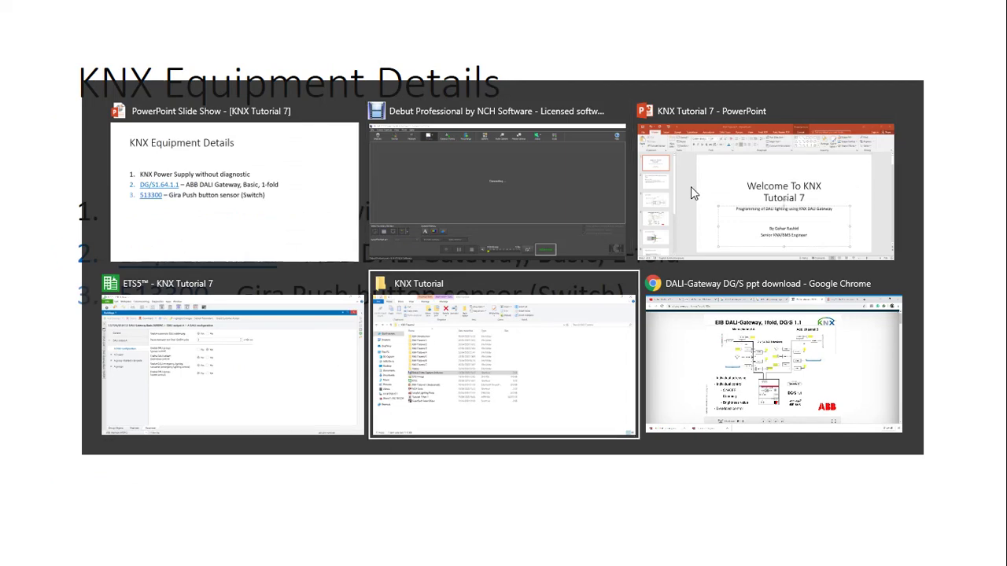
{"action": "key", "text": "Tab"}
{"action": "key", "text": "Tab"}
{"action": "key", "text": "Tab"}
{"action": "key", "text": "Tab"}
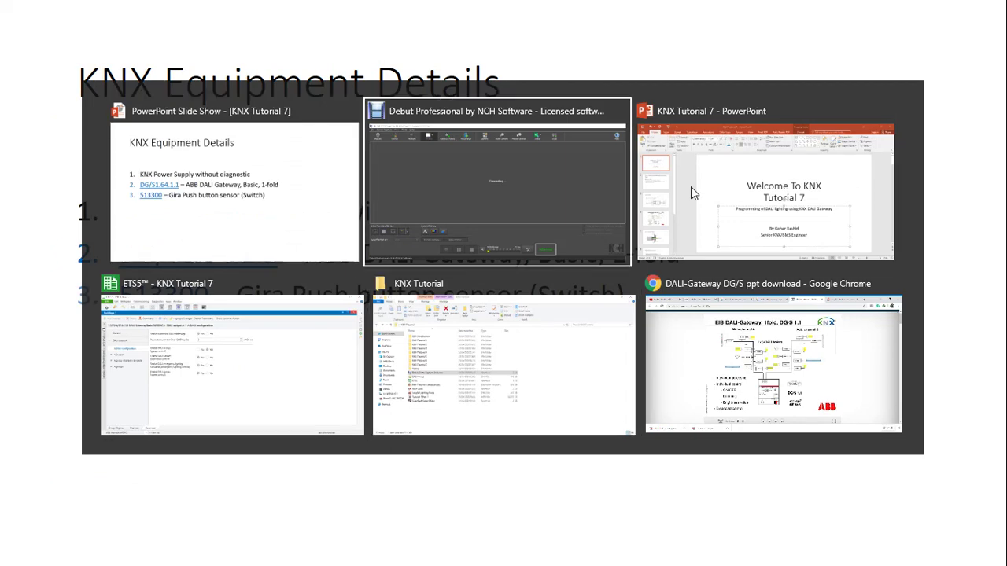
{"action": "key", "text": "alt"}
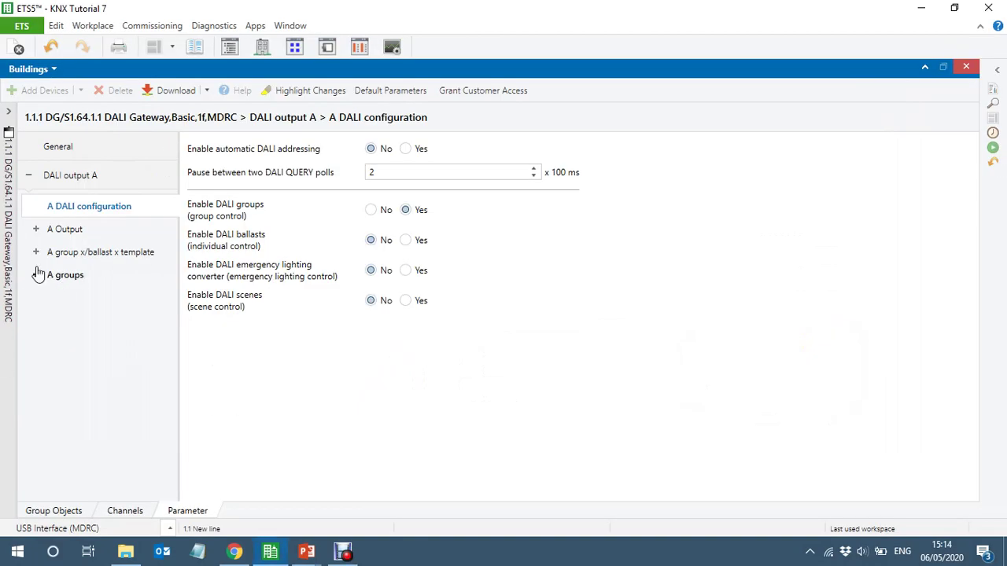
List the KNX Cabinet's devices and select the 1.1.1 DALI Gateway row.
{"action": "left_click", "coordinate": [7, 301]}
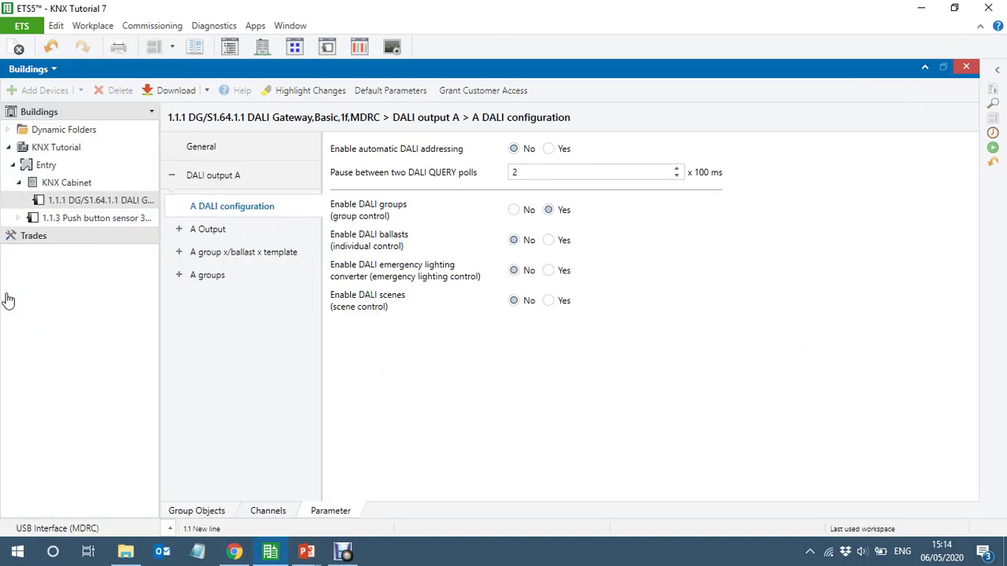
{"action": "left_click", "coordinate": [60, 199]}
{"action": "left_click", "coordinate": [62, 187]}
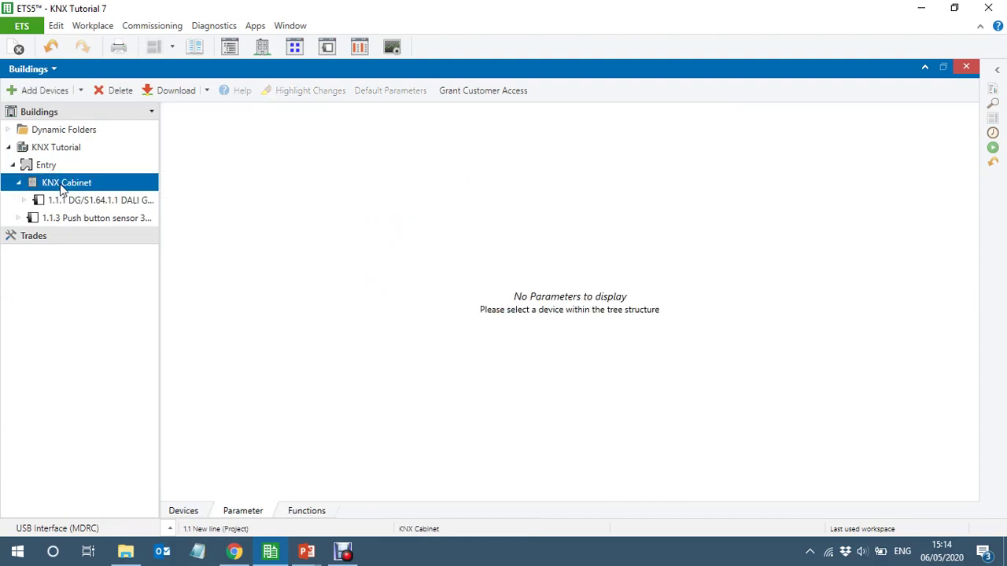
{"action": "left_click", "coordinate": [182, 511]}
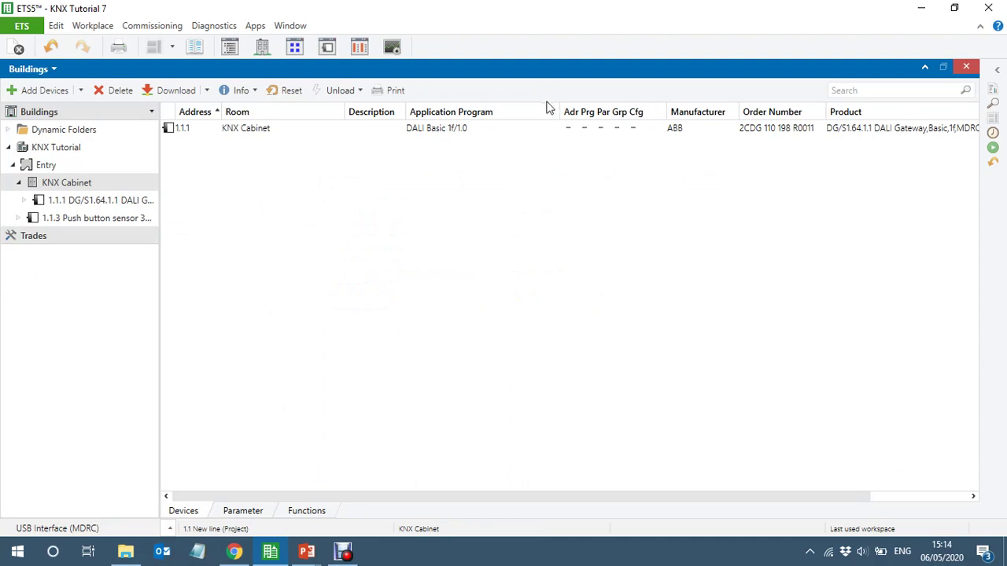
{"action": "left_click_drag", "start_coordinate": [560, 111], "coordinate": [494, 116]}
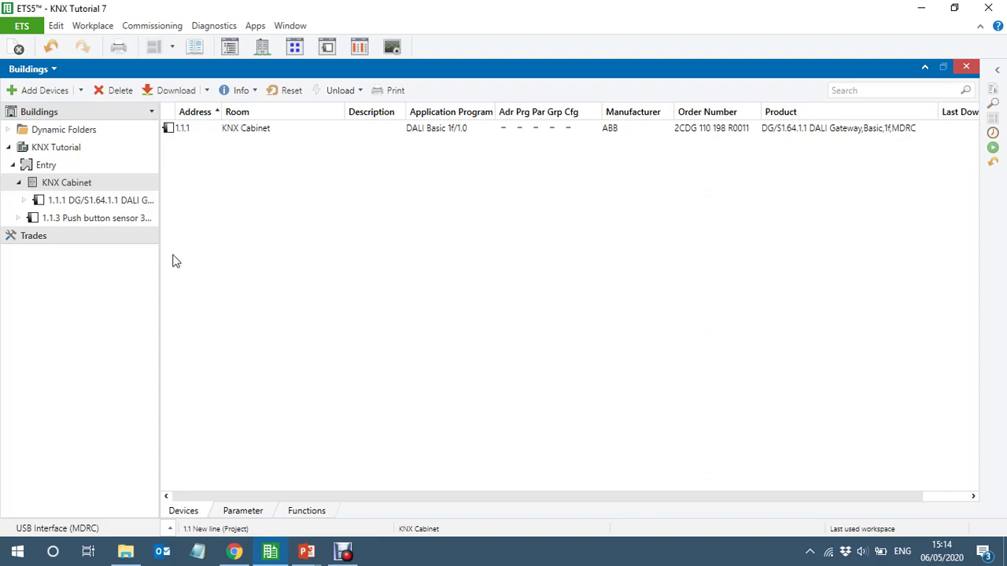
{"action": "left_click", "coordinate": [287, 132]}
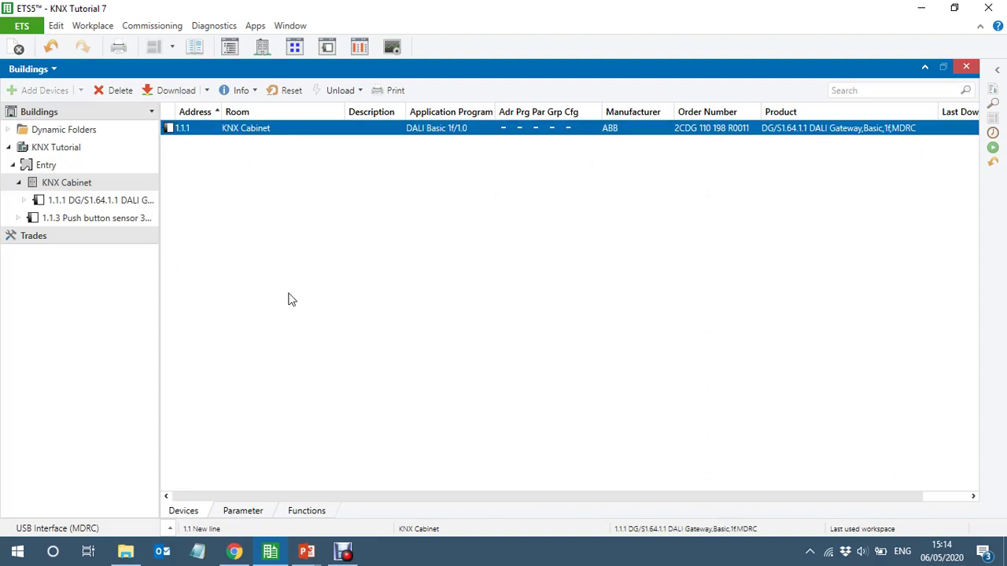
Open the 1.1.1 gateway's parameters, review DALI output A's groups page, then return to General.
{"action": "left_click", "coordinate": [243, 512]}
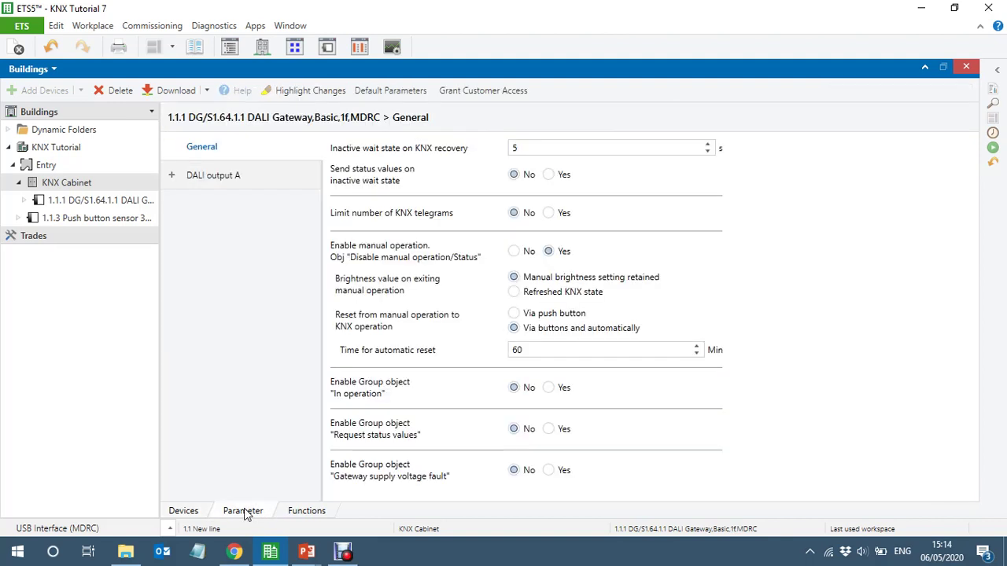
{"action": "left_click", "coordinate": [173, 177]}
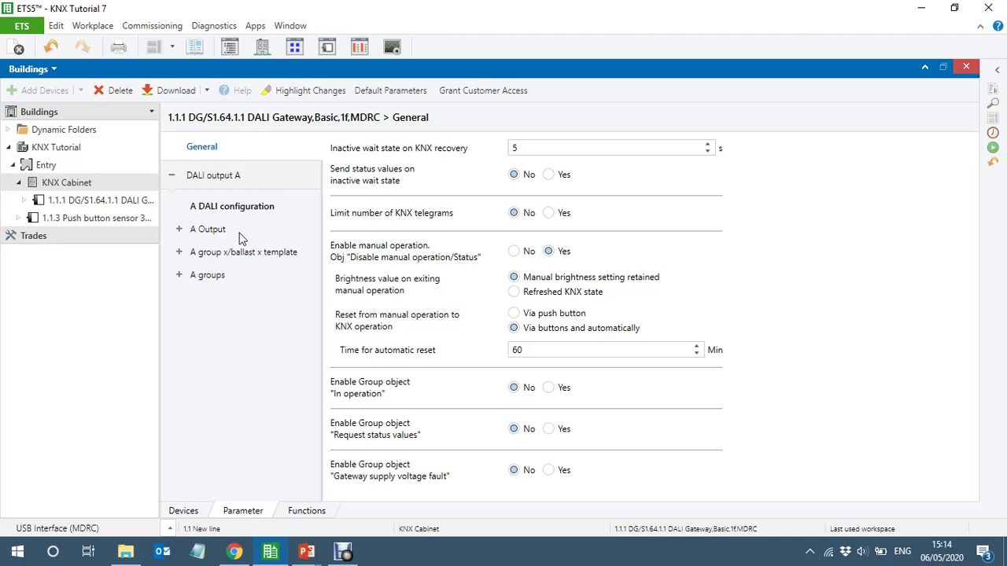
{"action": "left_click", "coordinate": [209, 277]}
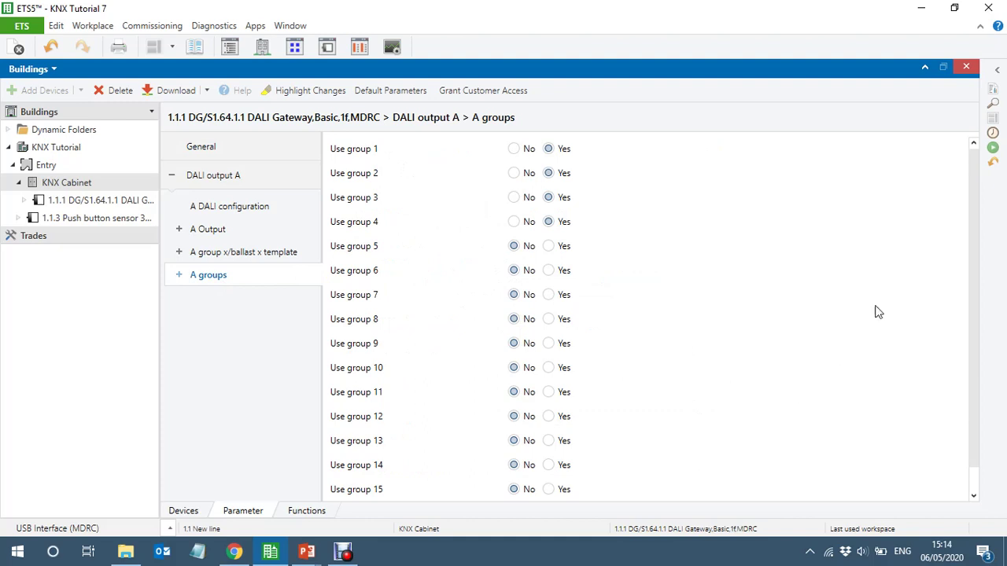
{"action": "left_click_drag", "start_coordinate": [972, 153], "coordinate": [973, 319]}
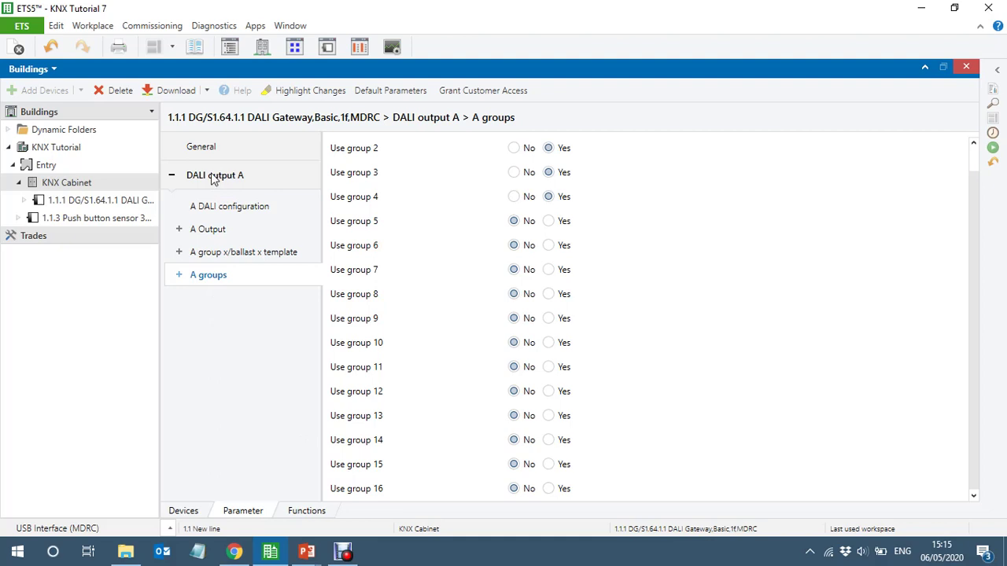
{"action": "left_click", "coordinate": [200, 148]}
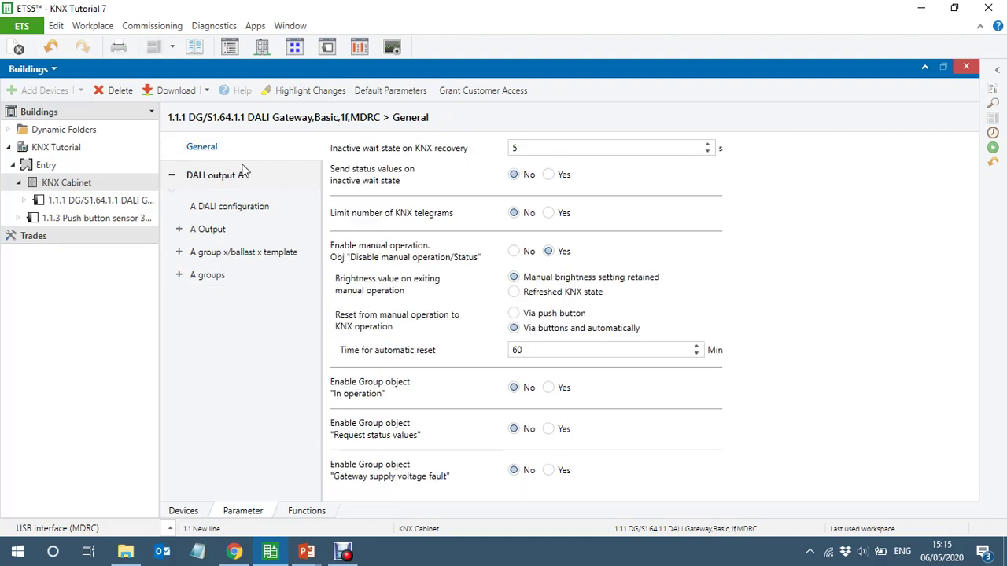
Set Enable DALI ballasts to Yes on output A, leaving ballast 64 and all others unused.
{"action": "left_click", "coordinate": [220, 177]}
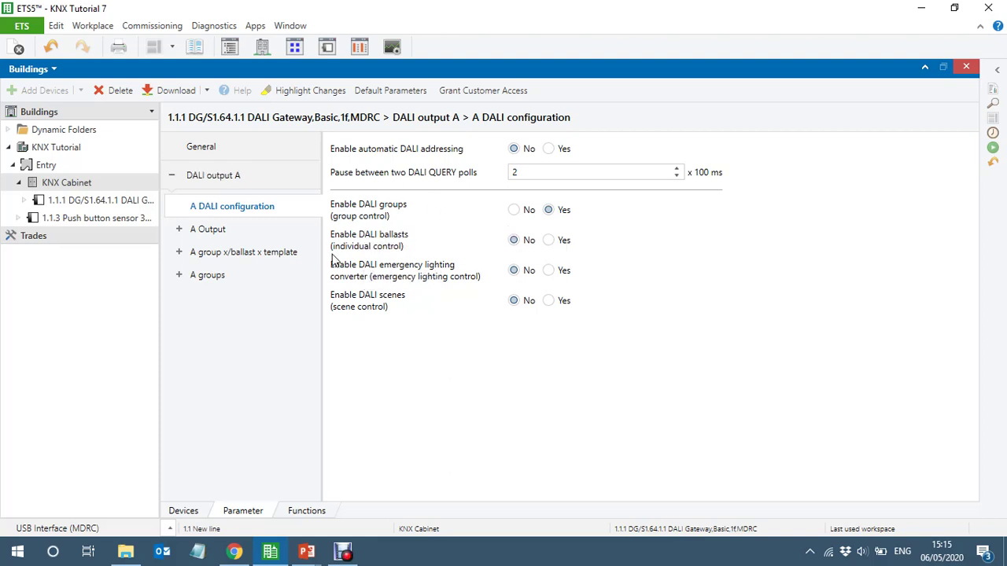
{"action": "left_click", "coordinate": [550, 242]}
{"action": "left_click", "coordinate": [203, 299]}
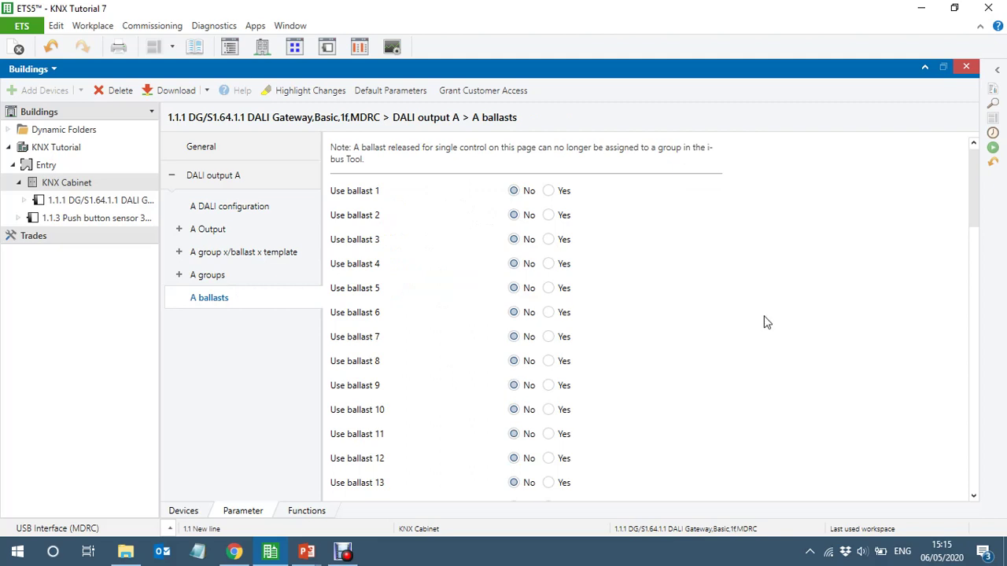
{"action": "left_click_drag", "start_coordinate": [976, 191], "coordinate": [961, 530]}
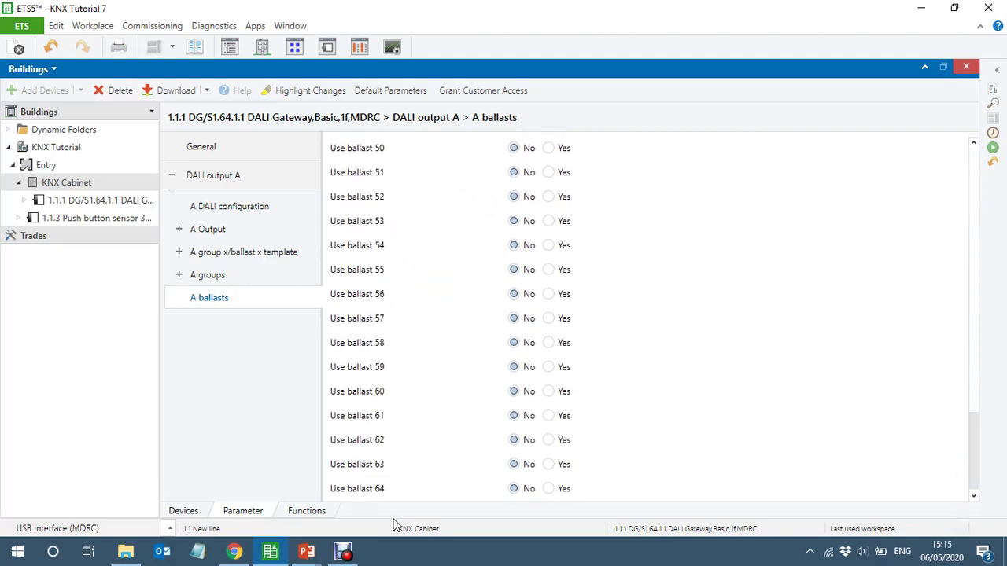
{"action": "left_click", "coordinate": [549, 489]}
{"action": "left_click", "coordinate": [515, 490]}
{"action": "left_click", "coordinate": [206, 277]}
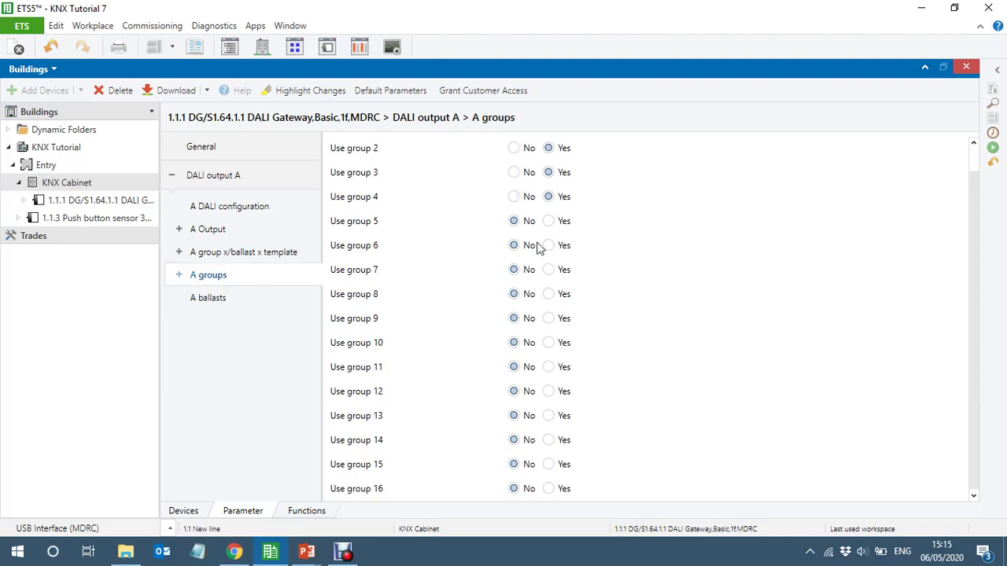
{"action": "scroll", "coordinate": [972, 252], "scroll_direction": "up", "scroll_amount": 1}
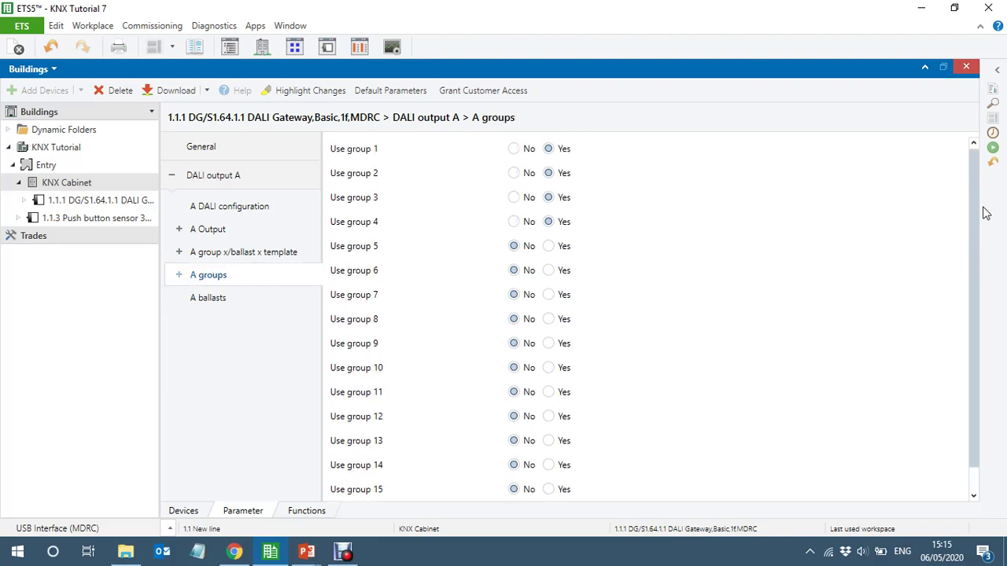
Stop using DALI group 4, enable Status switch in the Status template, then reopen the gateway's parameters.
{"action": "left_click", "coordinate": [514, 223]}
{"action": "left_click", "coordinate": [209, 232]}
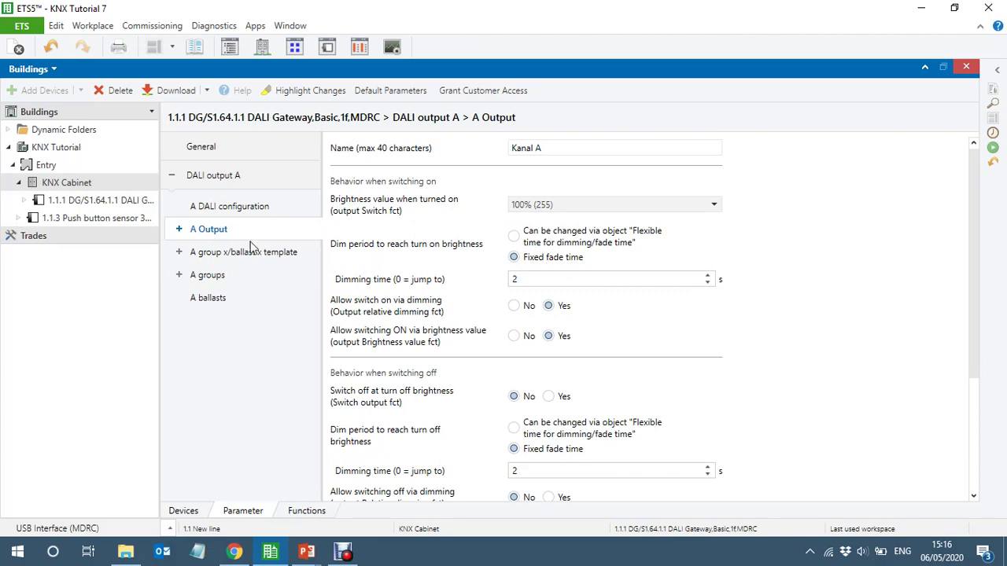
{"action": "left_click", "coordinate": [179, 252]}
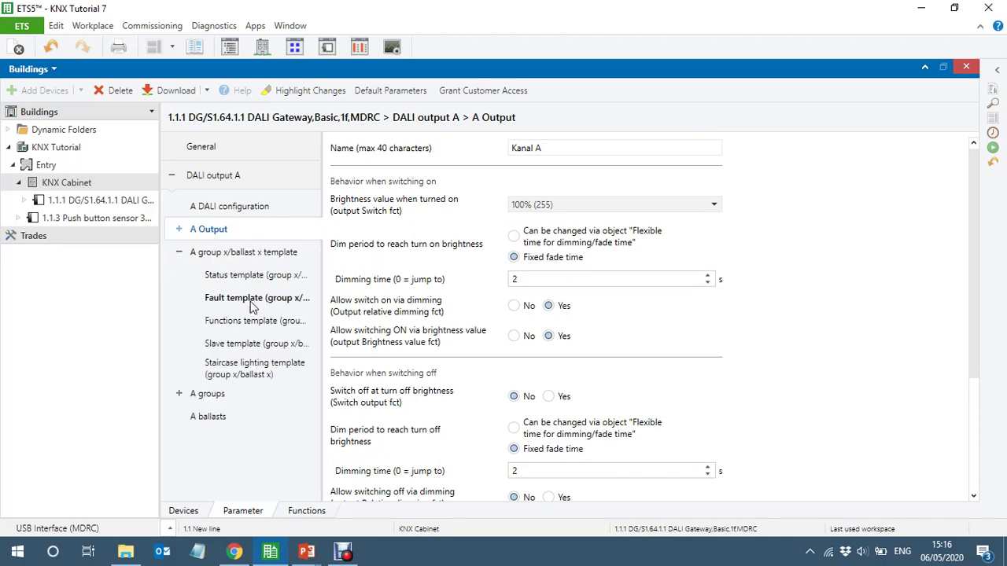
{"action": "left_click", "coordinate": [230, 280]}
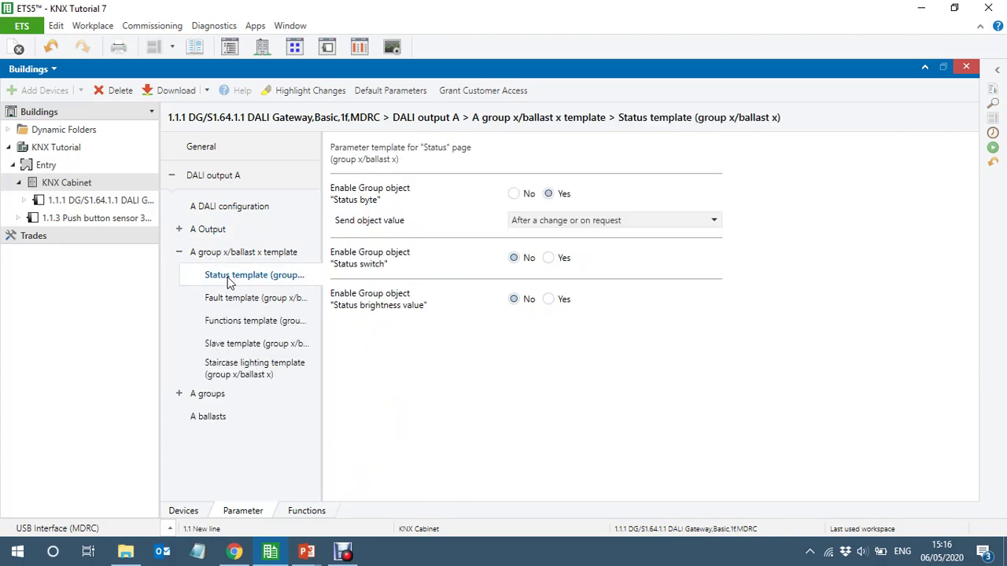
{"action": "left_click", "coordinate": [548, 259]}
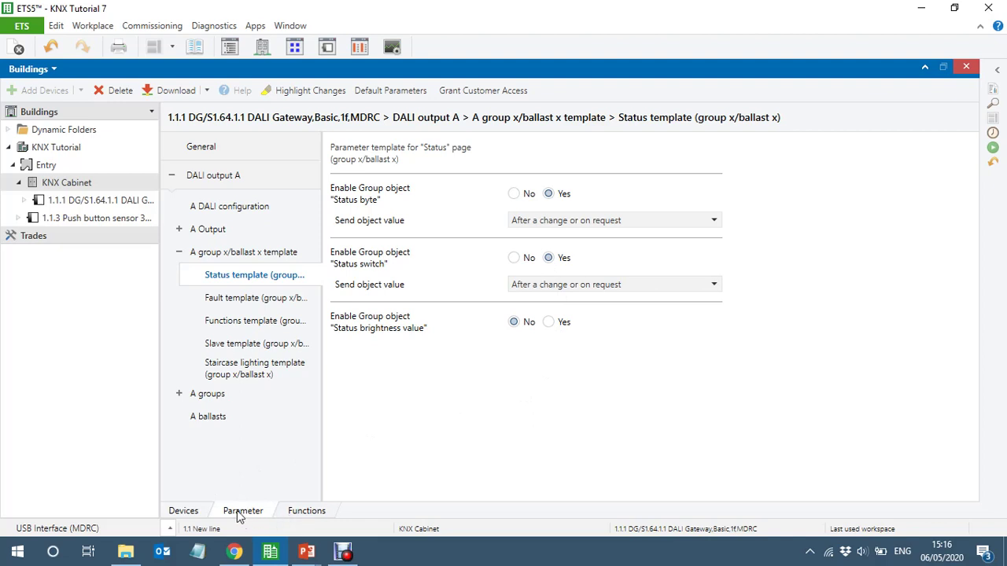
{"action": "left_click", "coordinate": [64, 204]}
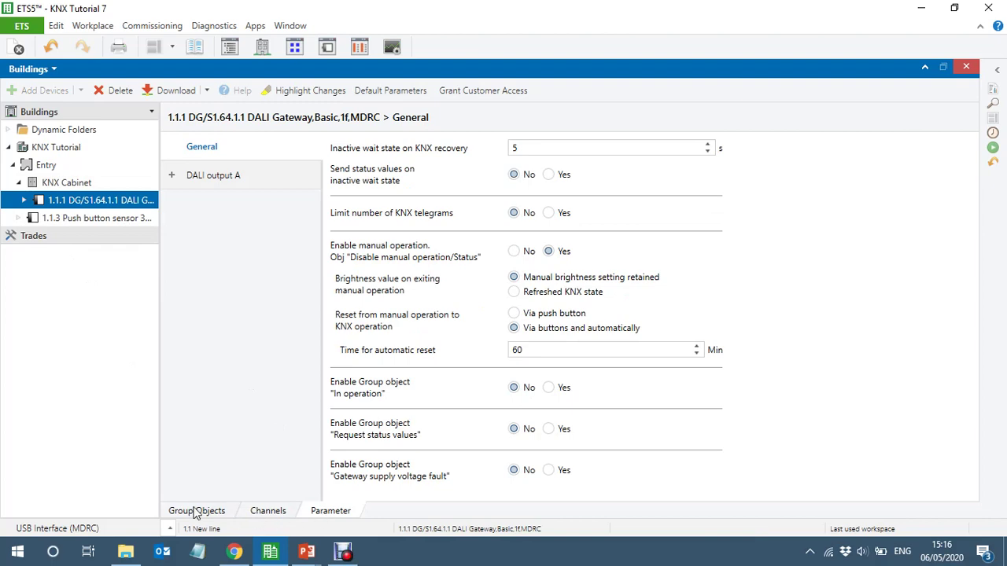
{"action": "left_click", "coordinate": [331, 512]}
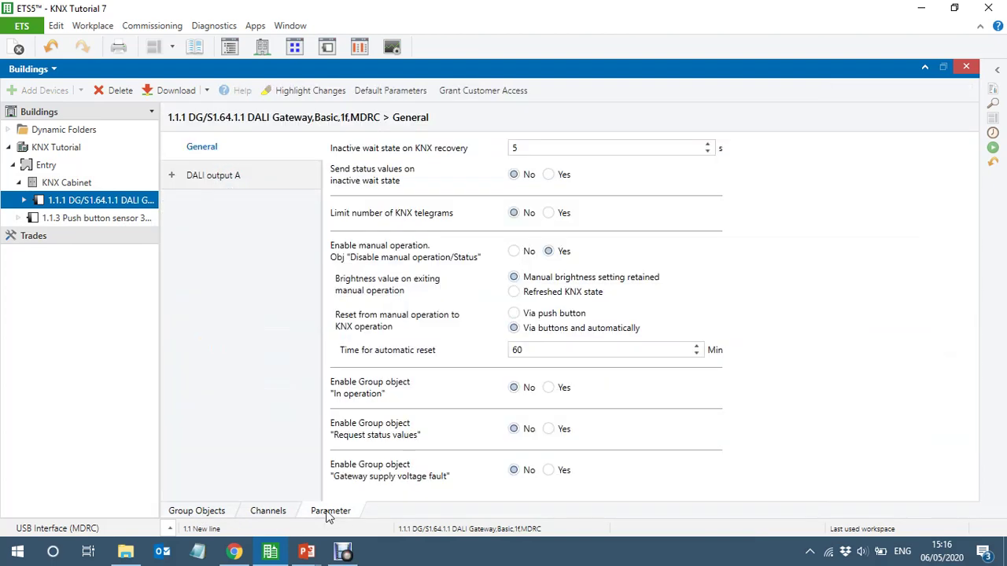
Show the gateway's group objects beside the 0/0 Entry Lighting group addresses.
{"action": "left_click", "coordinate": [197, 511]}
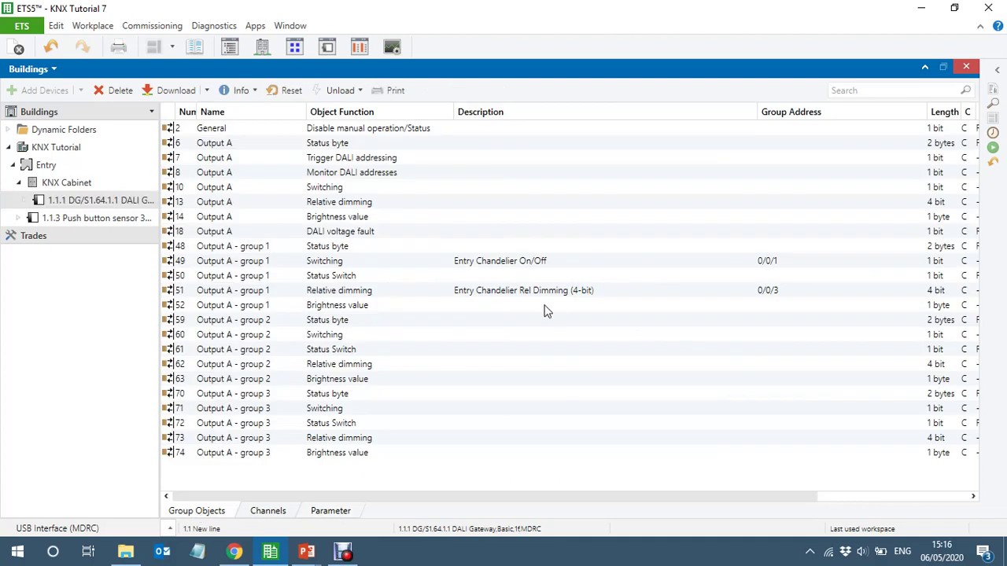
{"action": "left_click", "coordinate": [563, 260]}
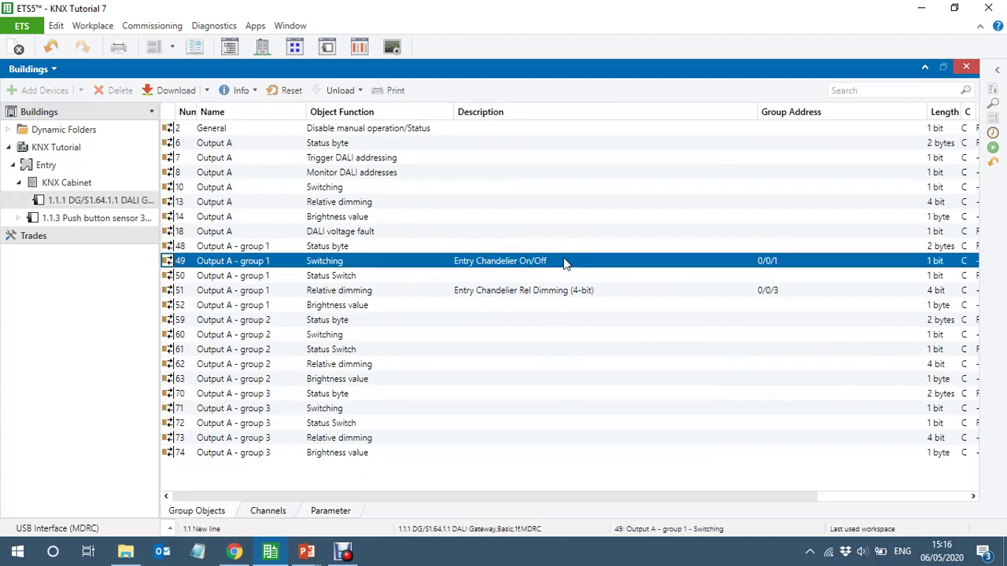
{"action": "left_click", "coordinate": [431, 297]}
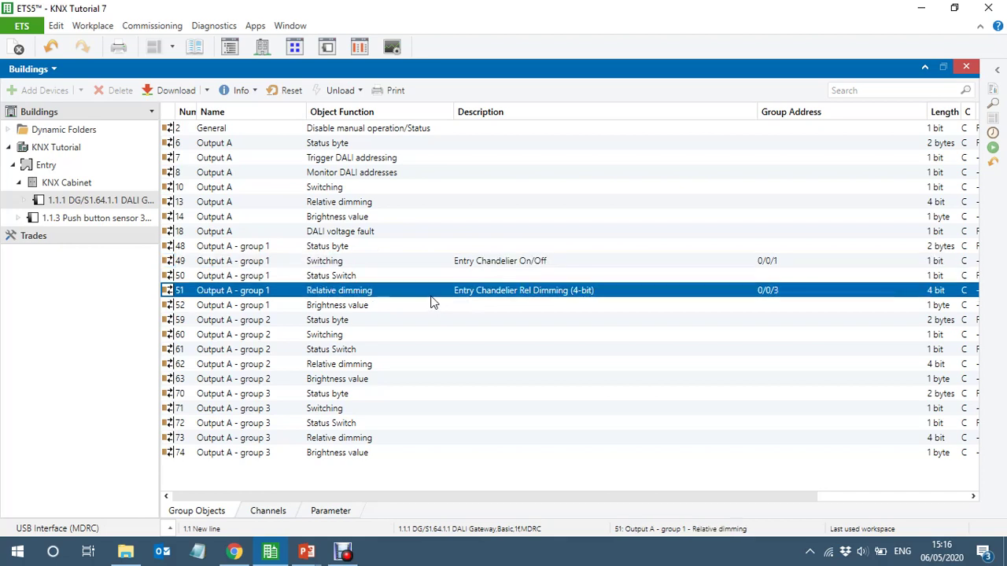
{"action": "left_click", "coordinate": [294, 47]}
{"action": "left_click", "coordinate": [294, 47]}
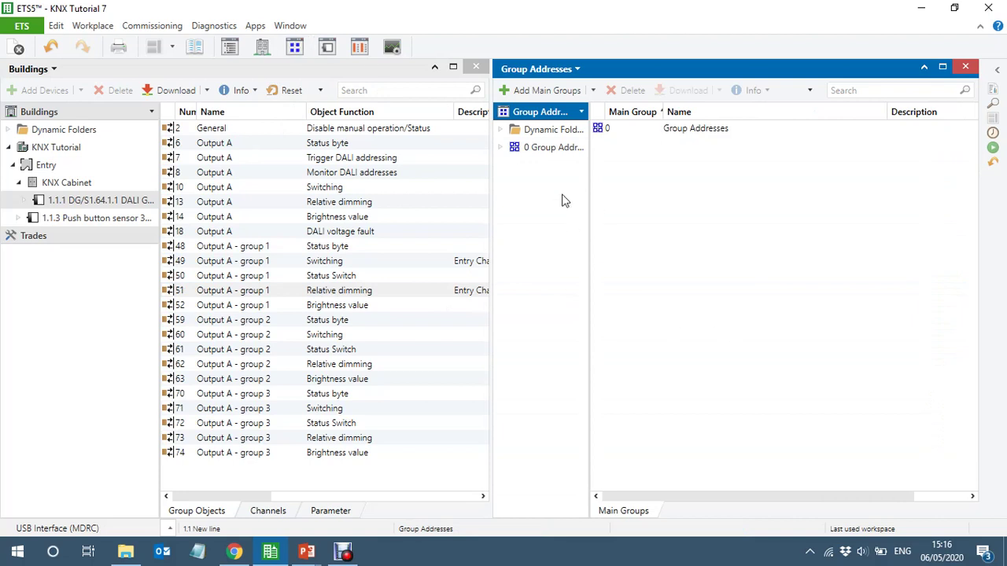
{"action": "left_click", "coordinate": [501, 147]}
{"action": "left_click", "coordinate": [561, 167]}
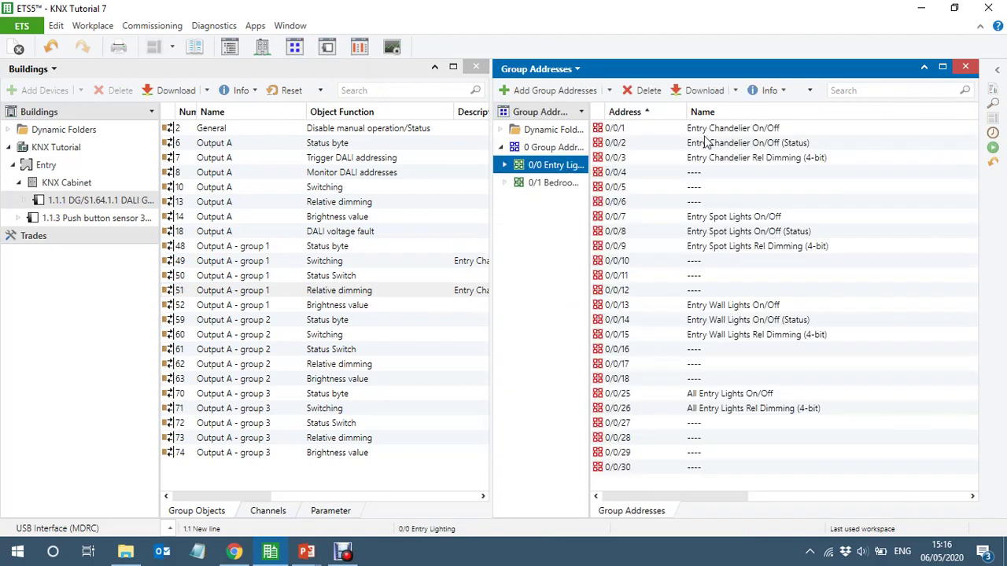
Link group 1's Status Switch object to group address 0/0/2.
{"action": "left_click", "coordinate": [155, 263]}
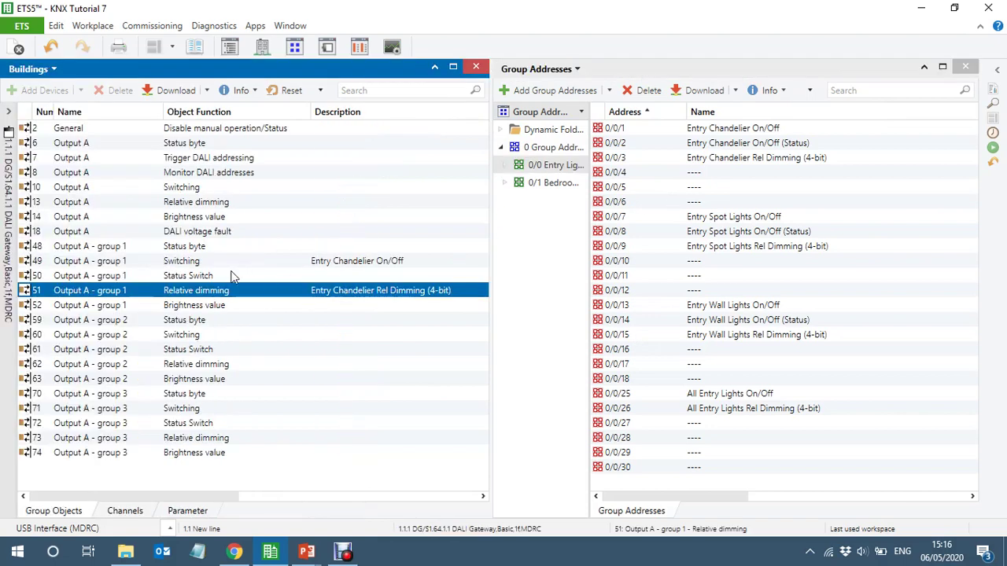
{"action": "left_click", "coordinate": [232, 275]}
{"action": "left_click_drag", "start_coordinate": [232, 275], "coordinate": [774, 142]}
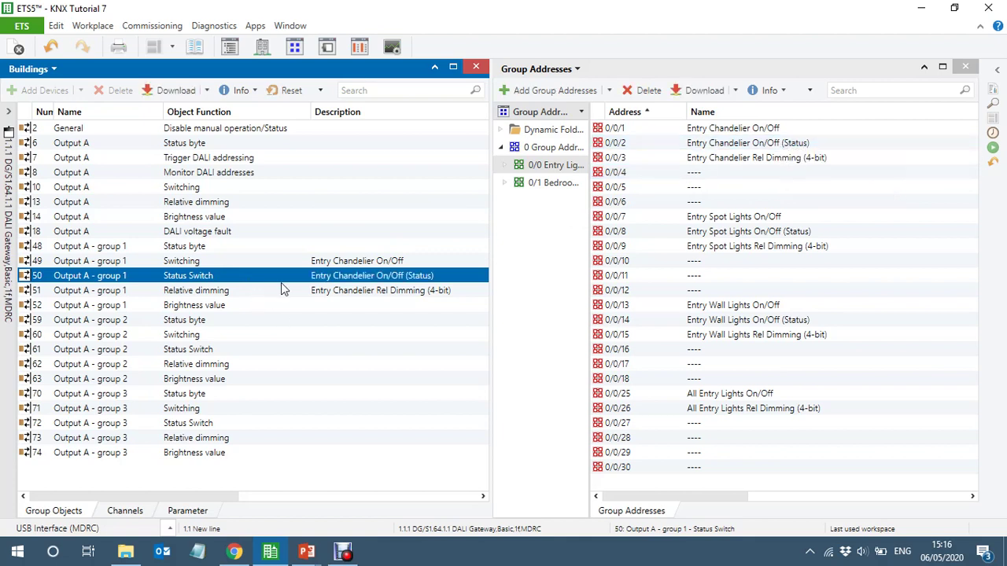
{"action": "left_click", "coordinate": [241, 306]}
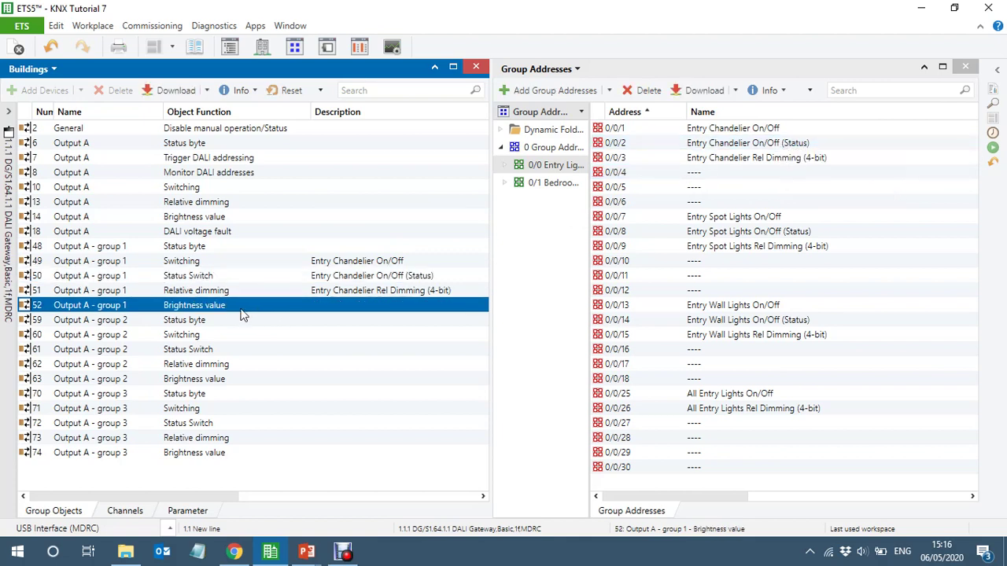
Link group 2's Switching, Status Switch and Relative dimming objects to 0/0/7, 0/0/8 and 0/0/9.
{"action": "left_click", "coordinate": [237, 334]}
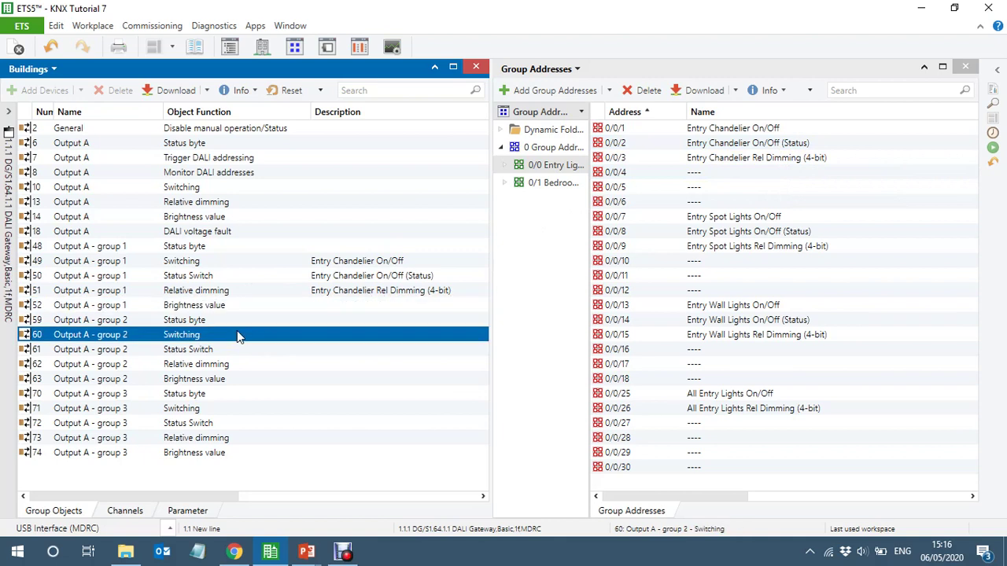
{"action": "left_click_drag", "start_coordinate": [237, 334], "coordinate": [731, 224]}
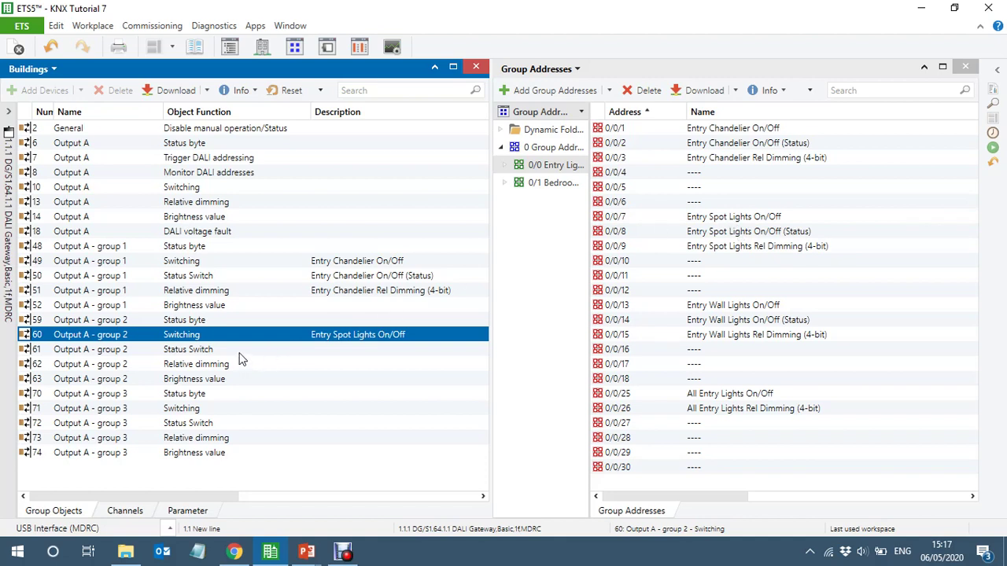
{"action": "left_click_drag", "start_coordinate": [241, 351], "coordinate": [785, 239]}
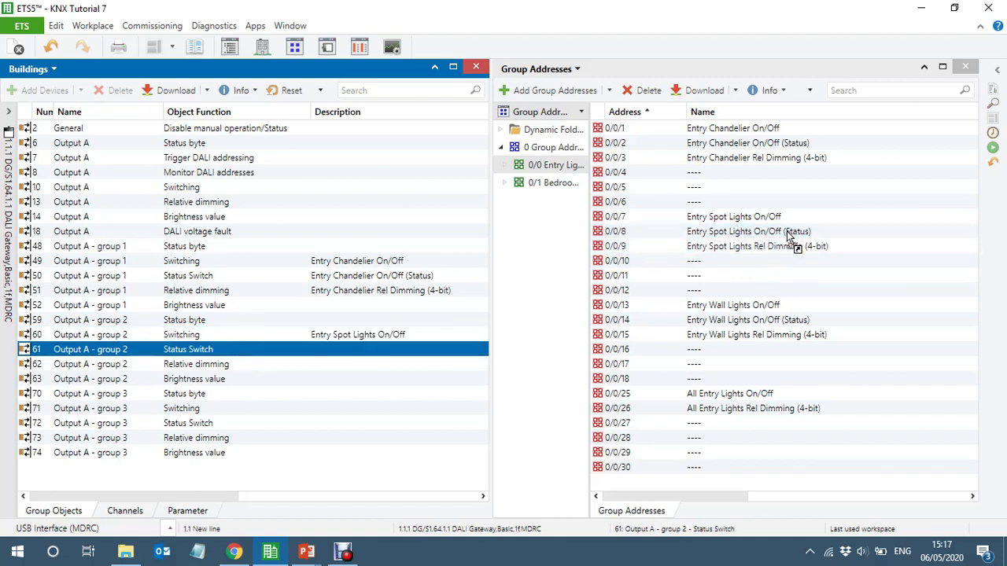
{"action": "left_click_drag", "start_coordinate": [269, 364], "coordinate": [828, 252]}
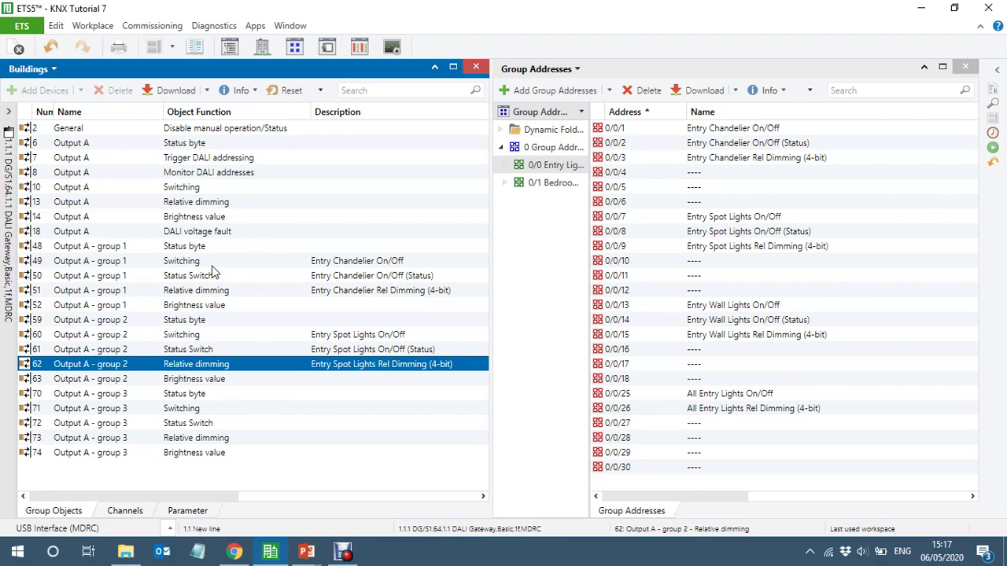
{"action": "left_click", "coordinate": [242, 269]}
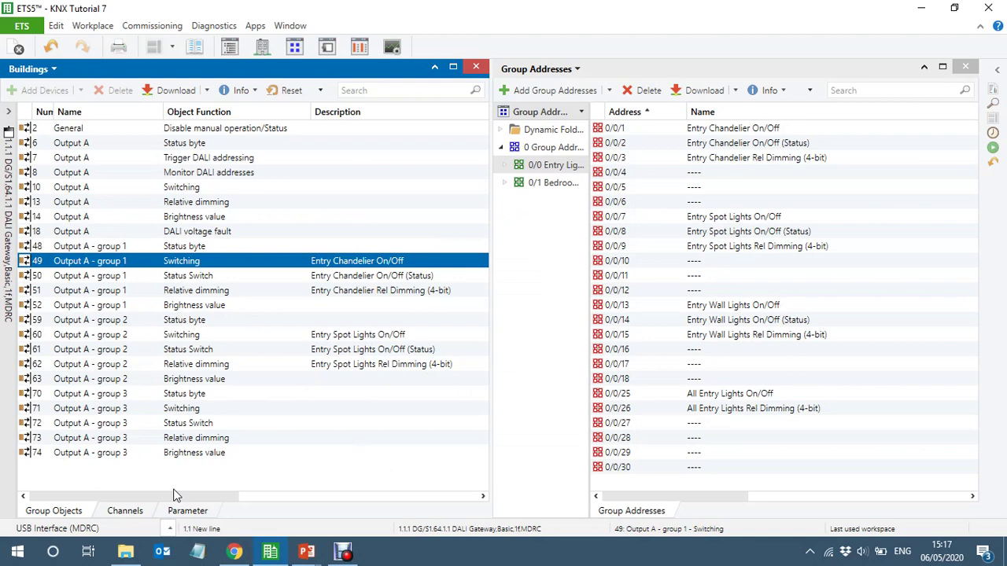
{"action": "left_click", "coordinate": [4, 356]}
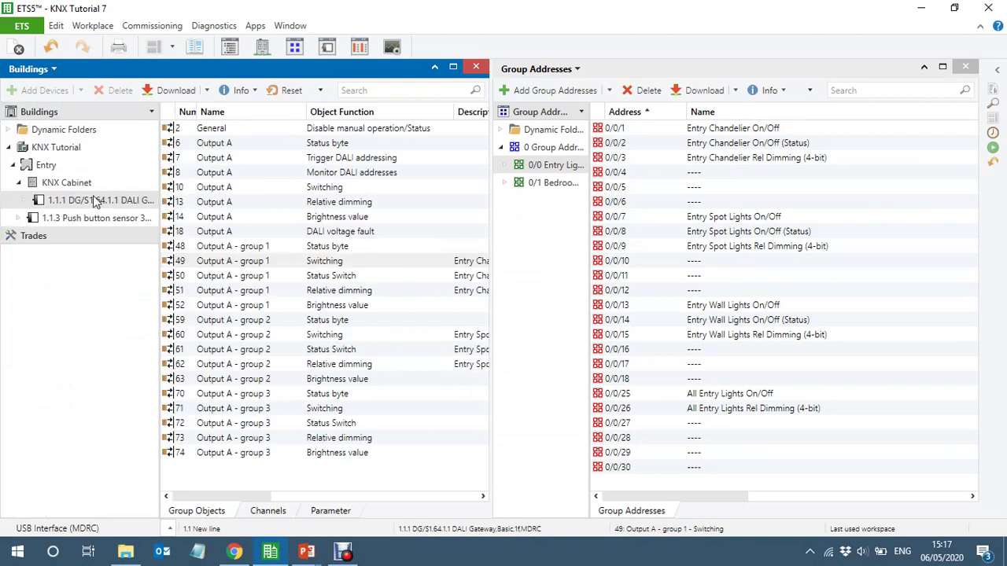
{"action": "right_click", "coordinate": [95, 201]}
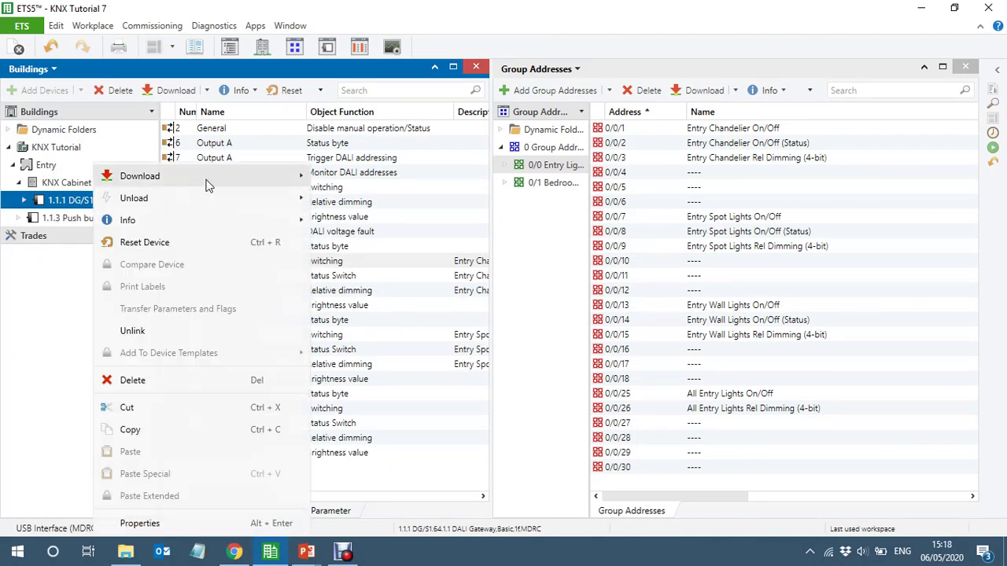
{"action": "mouse_move", "coordinate": [272, 174]}
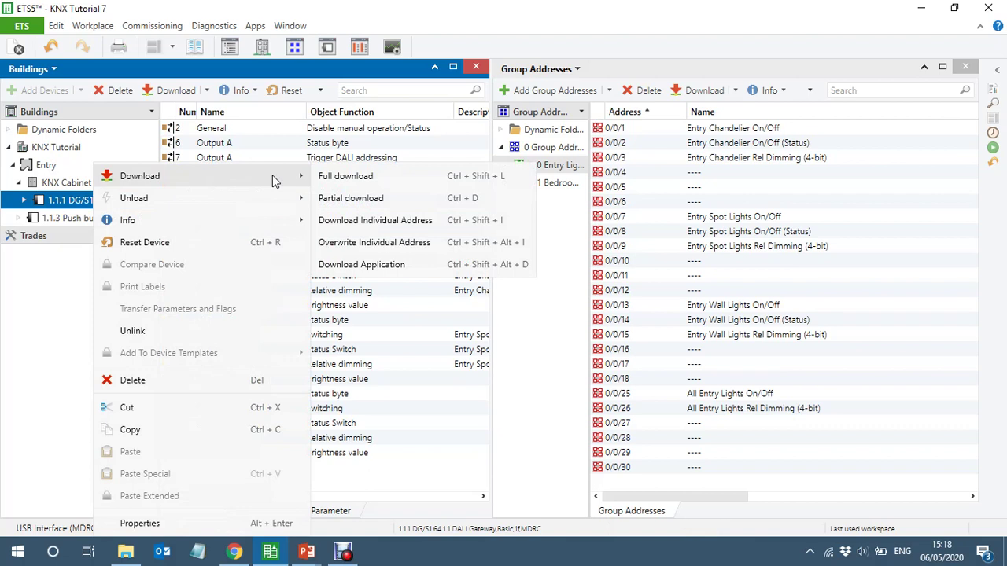
{"action": "left_click", "coordinate": [32, 339]}
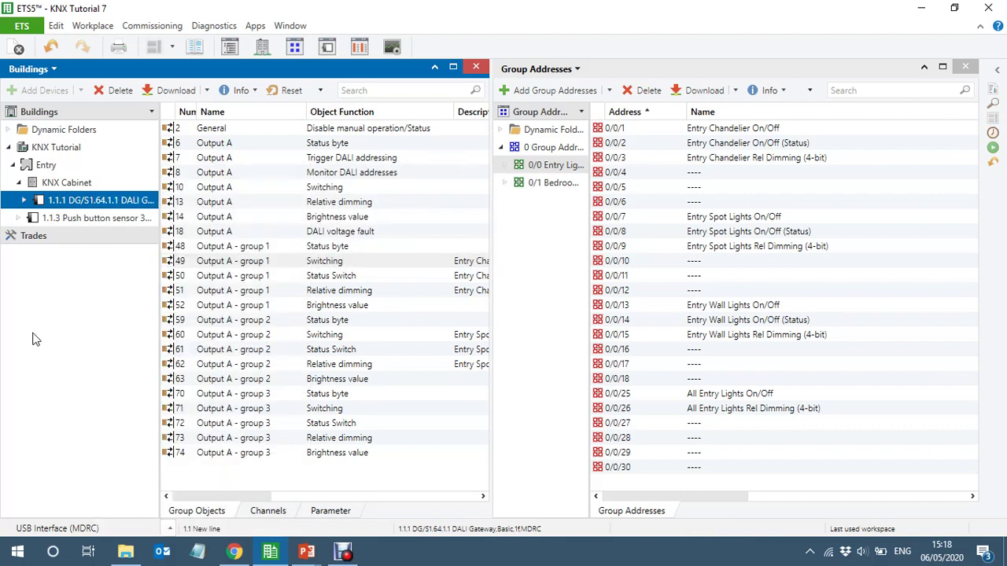
{"action": "left_click", "coordinate": [159, 319]}
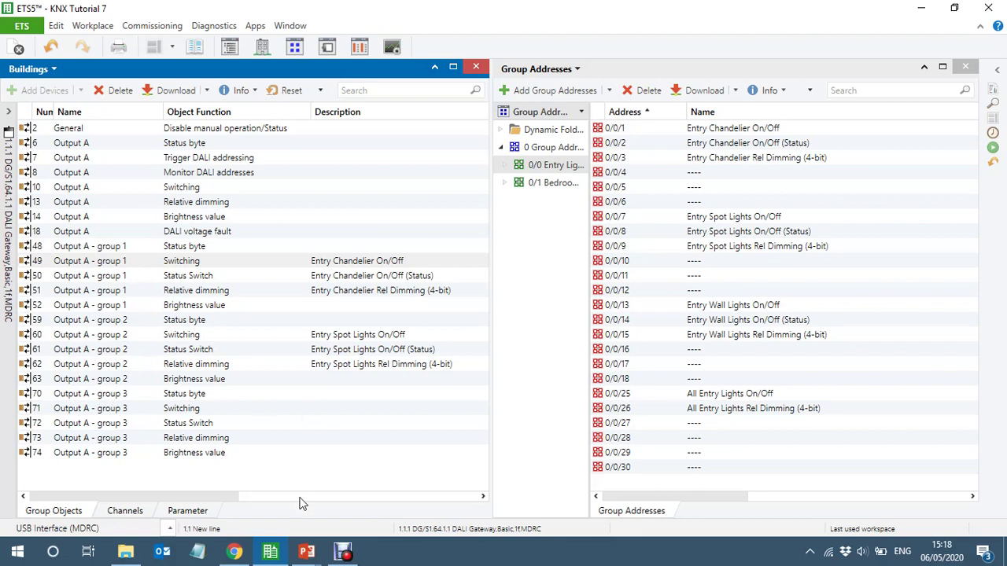
{"action": "mouse_move", "coordinate": [300, 564]}
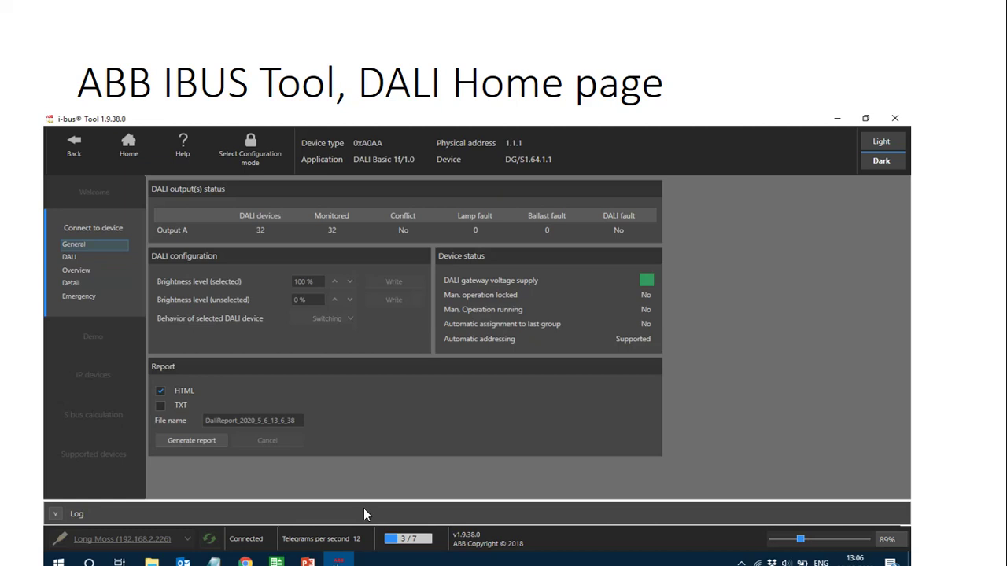
Advance the slide show to the Thanks for watching slide, then return to the DALI Addressing page.
{"action": "key", "text": "Right"}
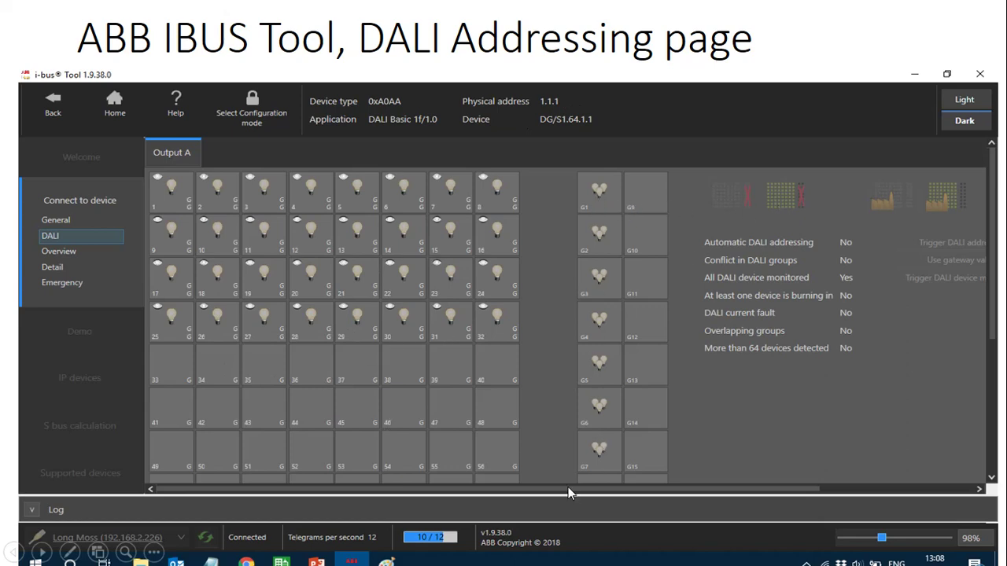
{"action": "left_click", "coordinate": [605, 191]}
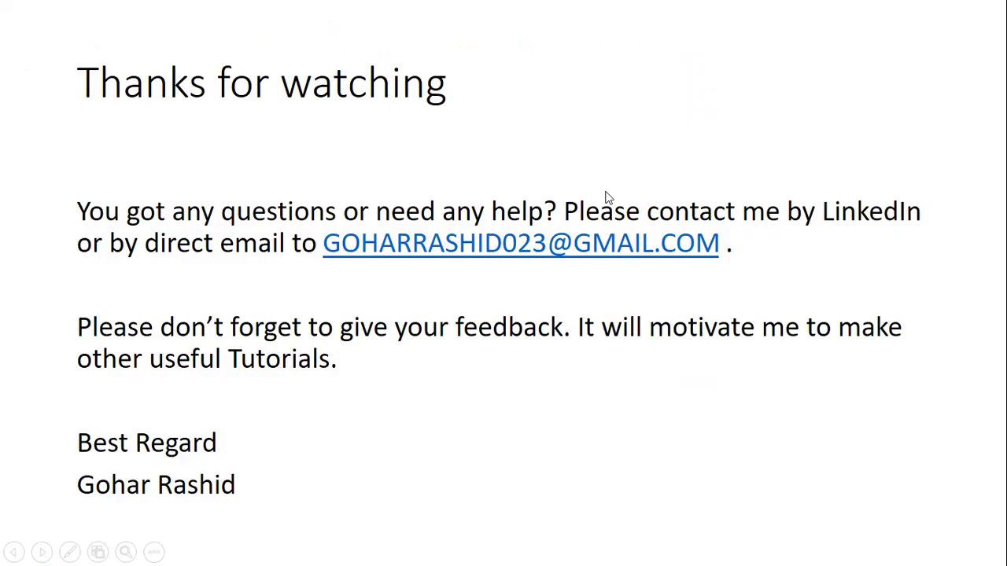
{"action": "key", "text": "Left"}
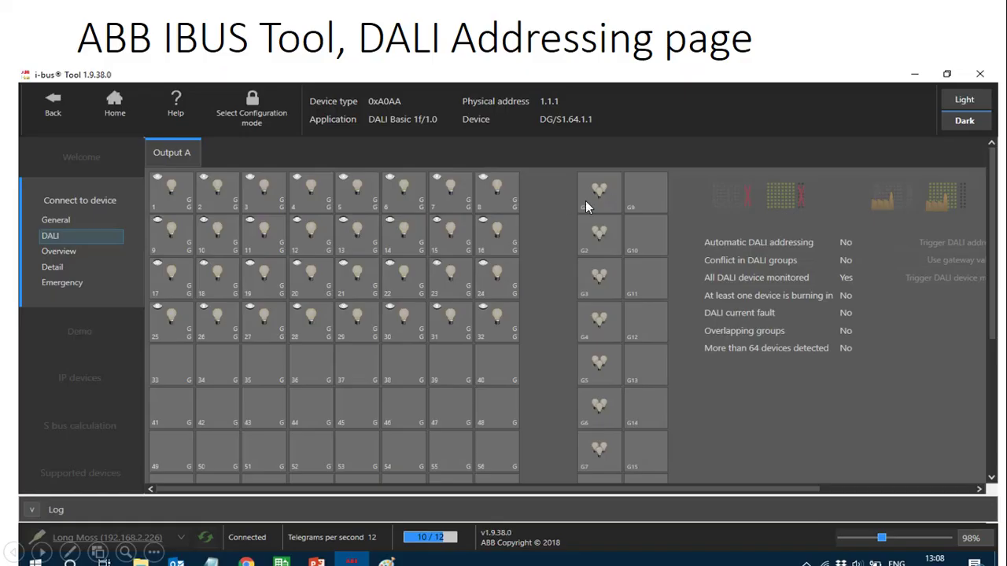